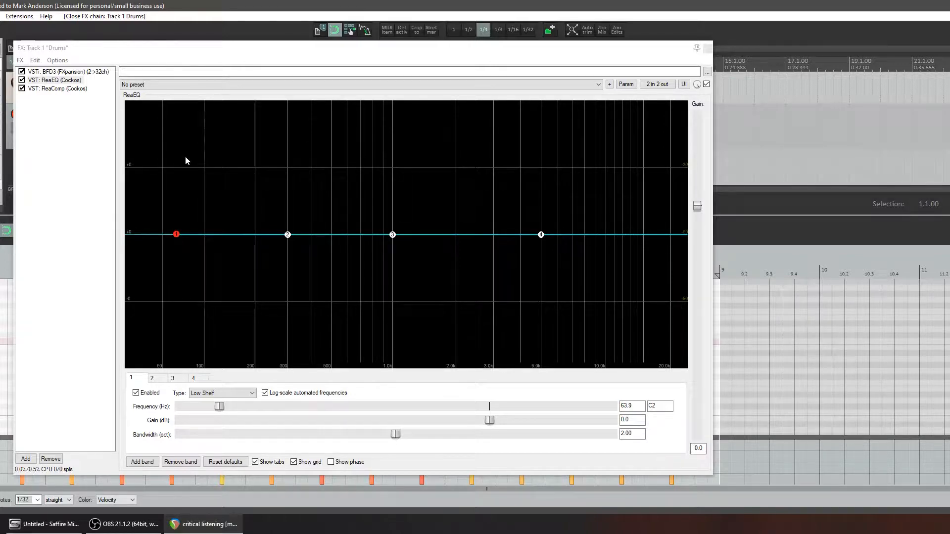
Start playback with ReaEQ on the Drums track open and change band 1 to a High Pass filter at about 52 Hz
left_click(59, 81)
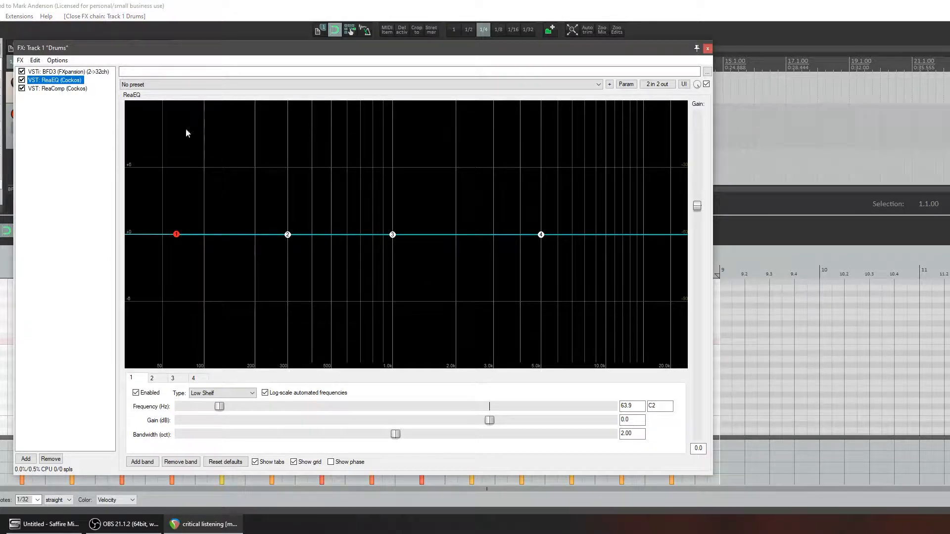
key("space")
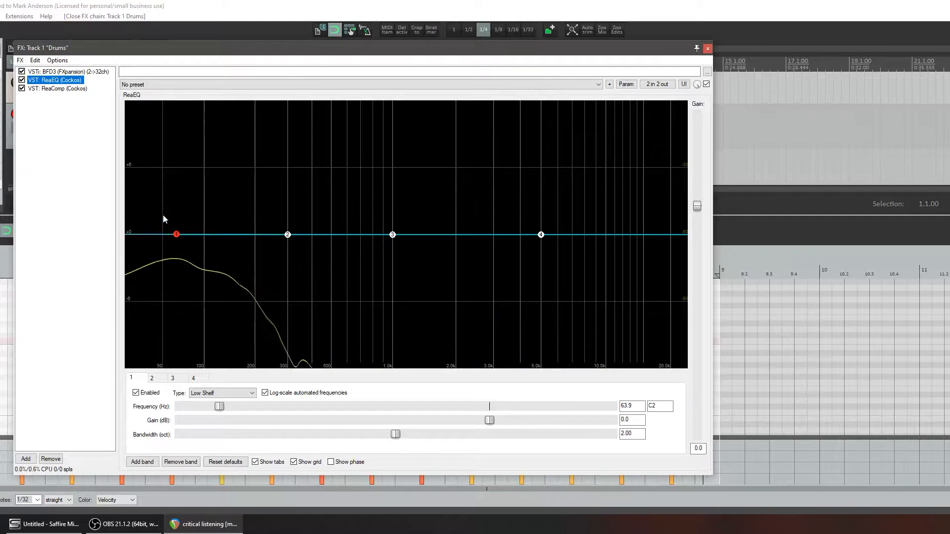
mouse_move(176, 238)
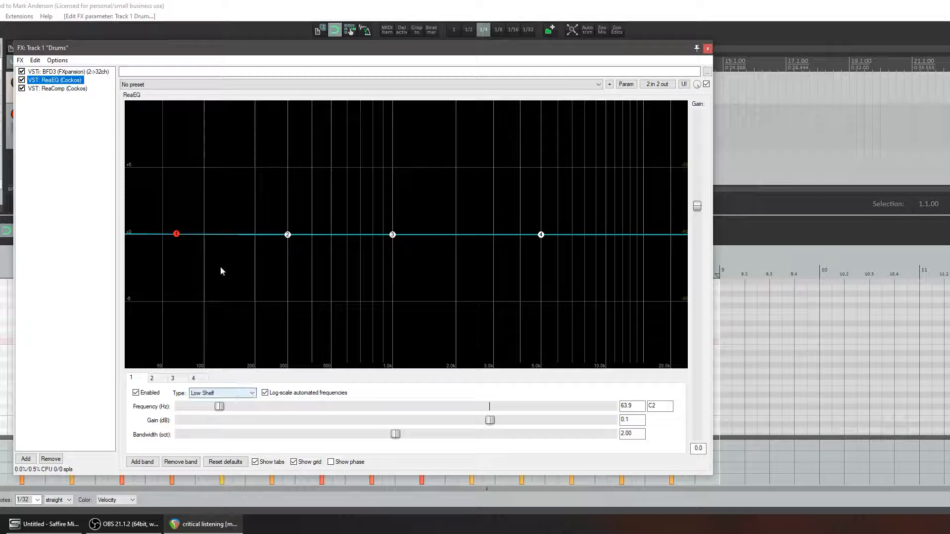
left_click(237, 397)
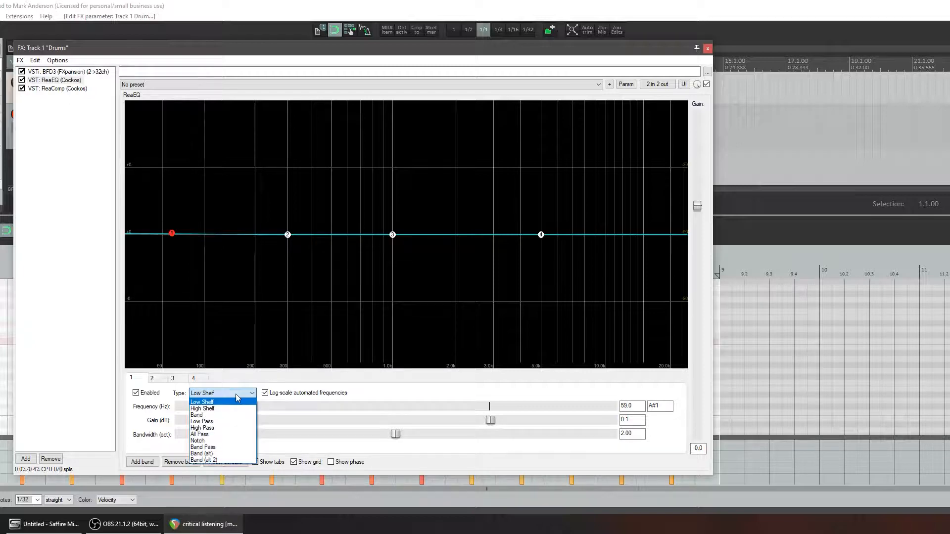
left_click(221, 429)
left_click_drag(167, 302, 166, 306)
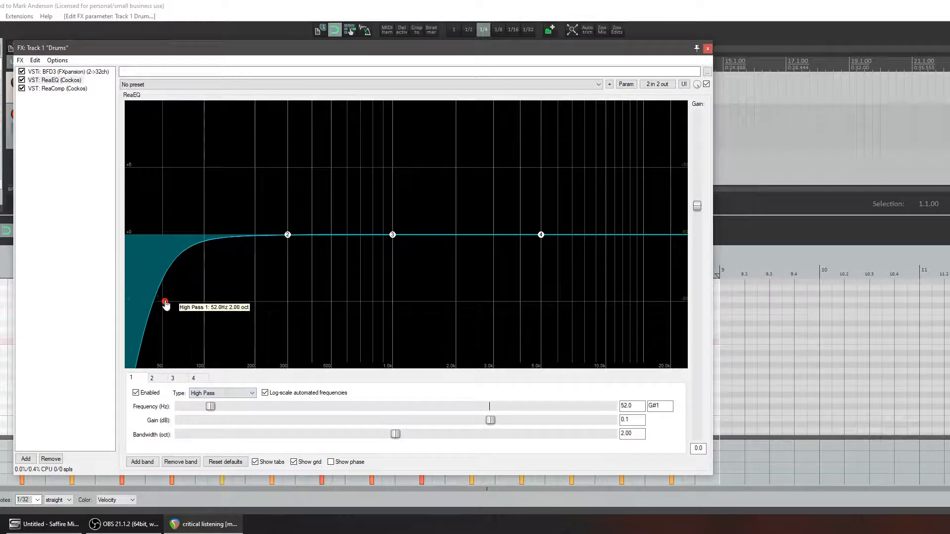
Change band 4 to Low Pass and isolate the lows, with the high pass at 20 Hz and the low pass at about 105 Hz
left_click(223, 394)
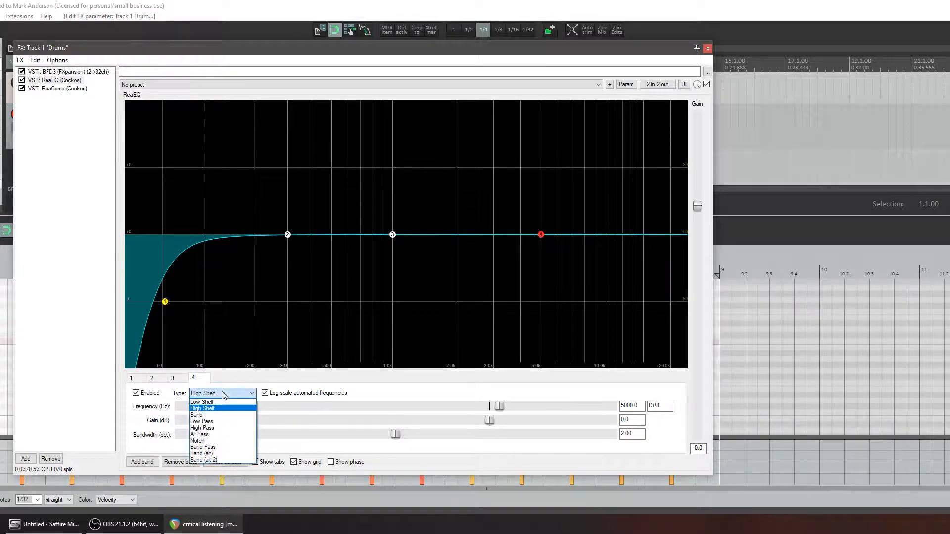
left_click(227, 423)
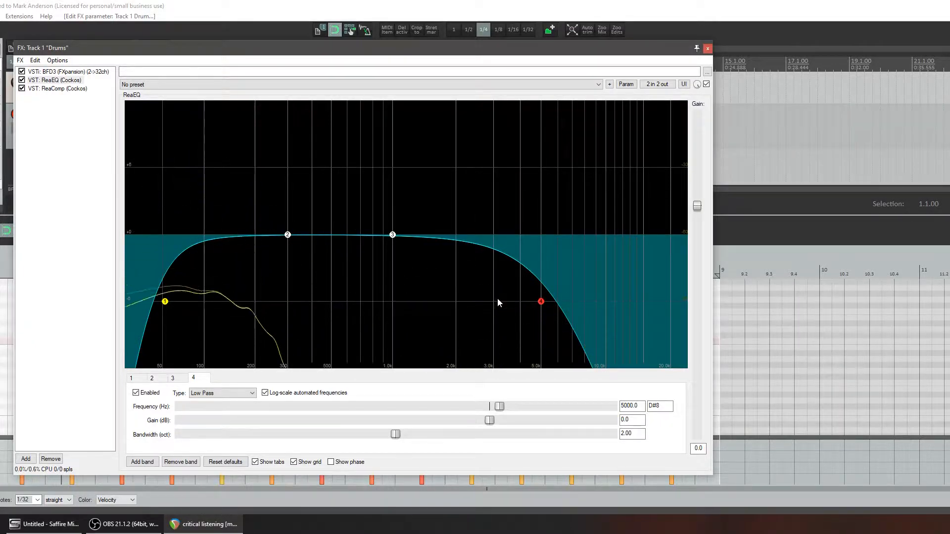
left_click_drag(164, 302, 124, 309)
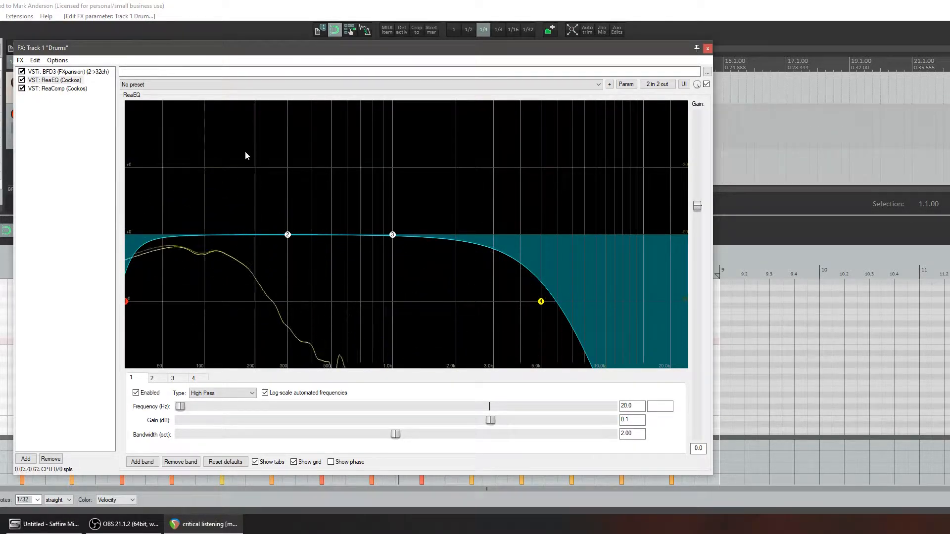
left_click(541, 303)
left_click_drag(541, 306, 208, 309)
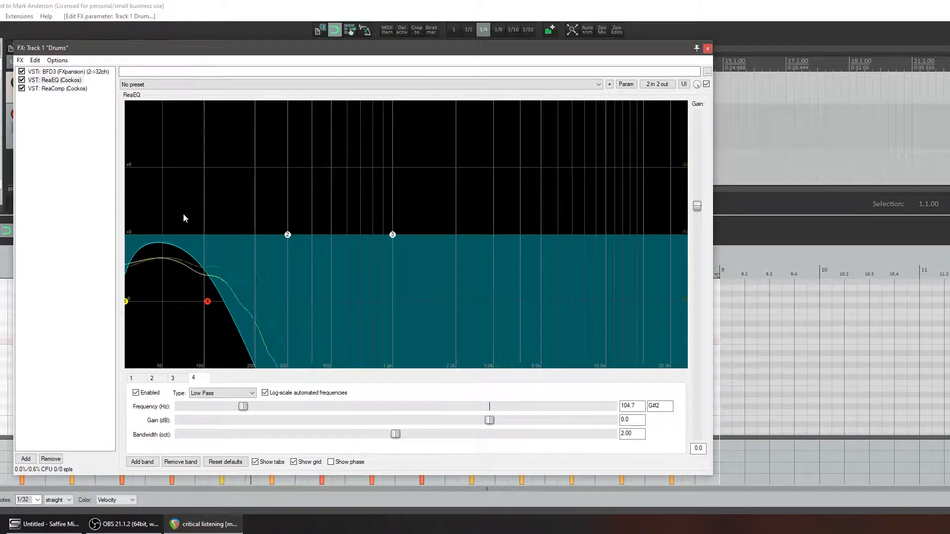
Sweep the band 4 low pass cutoff down to about 73 Hz and back up past 108 Hz
left_click_drag(208, 306, 185, 314)
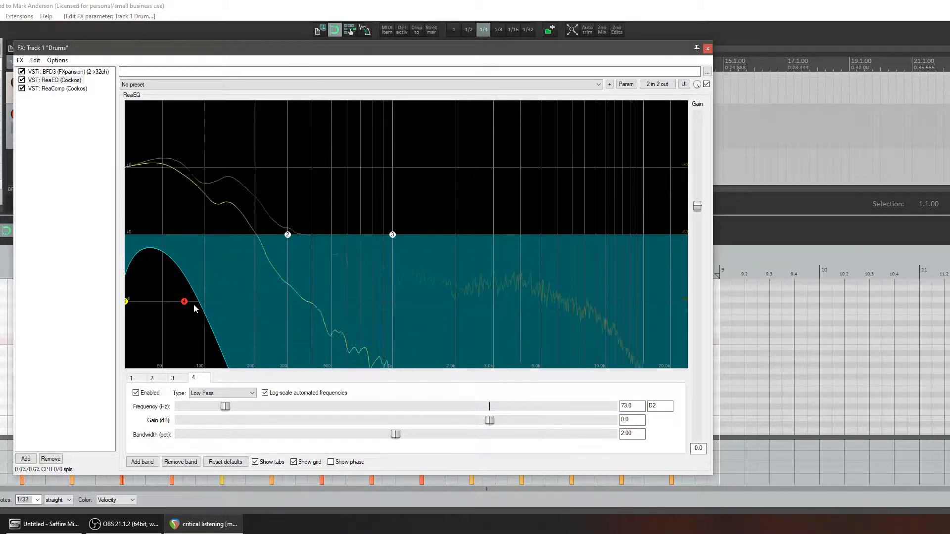
left_click_drag(185, 302, 210, 302)
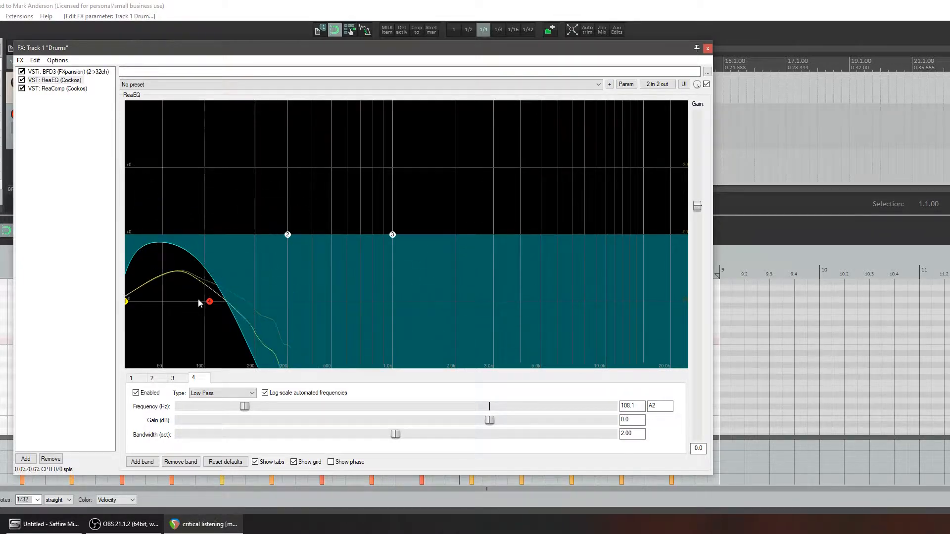
left_click_drag(211, 305, 232, 301)
Set band 2 to the Band type with a boost of about 3.4 dB at about 76 Hz
left_click_drag(288, 235, 187, 202)
left_click(225, 394)
left_click(209, 415)
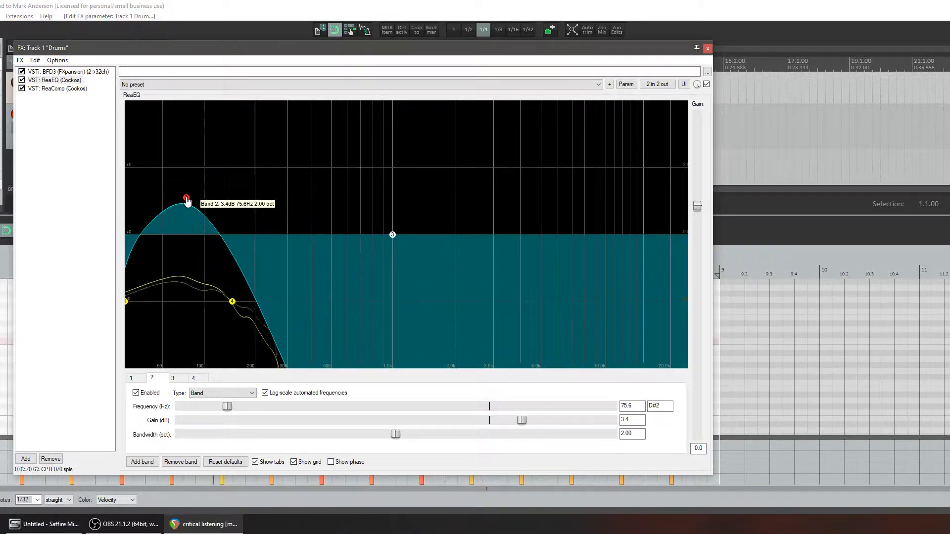
Bring band 2 back near 0 dB and reopen the full range, with filter cutoffs at 20 Hz and about 23772 Hz
left_click_drag(187, 200, 187, 239)
left_click_drag(233, 302, 693, 306)
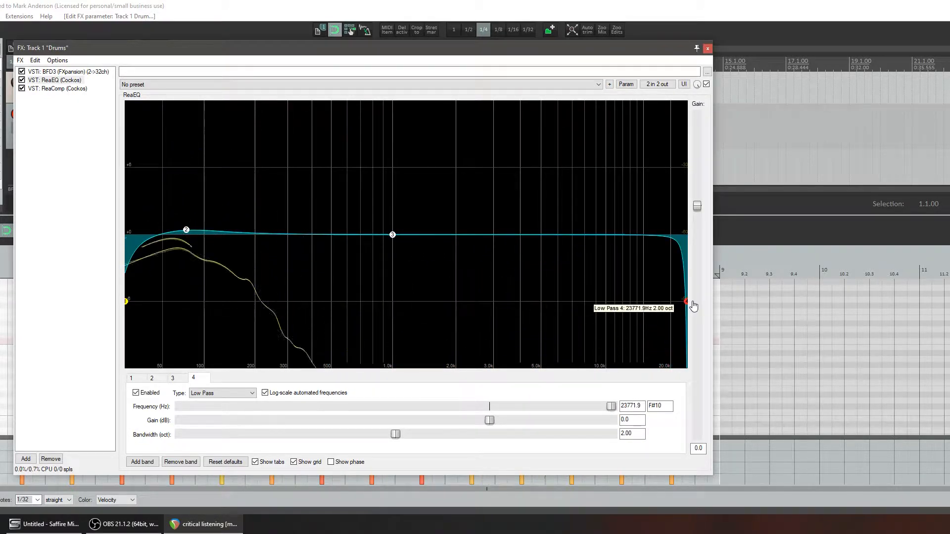
left_click_drag(127, 302, 91, 319)
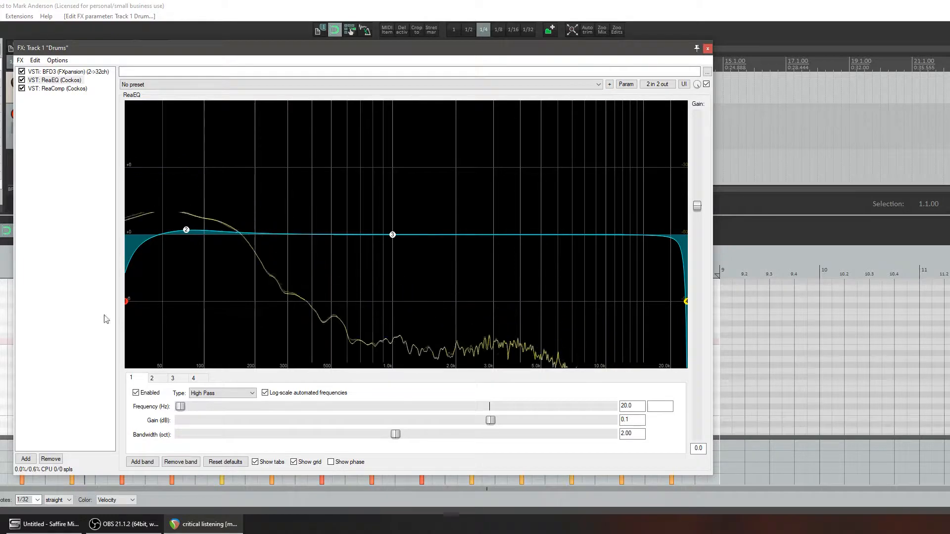
Isolate the low mids with the high pass slightly above 143 Hz and the low pass at about 726 Hz
left_click_drag(127, 301, 232, 309)
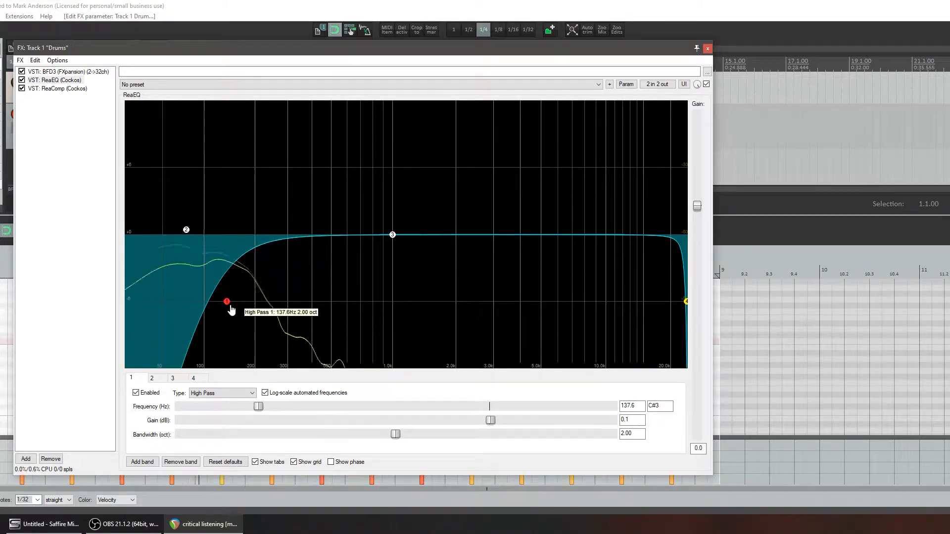
left_click_drag(687, 303, 356, 303)
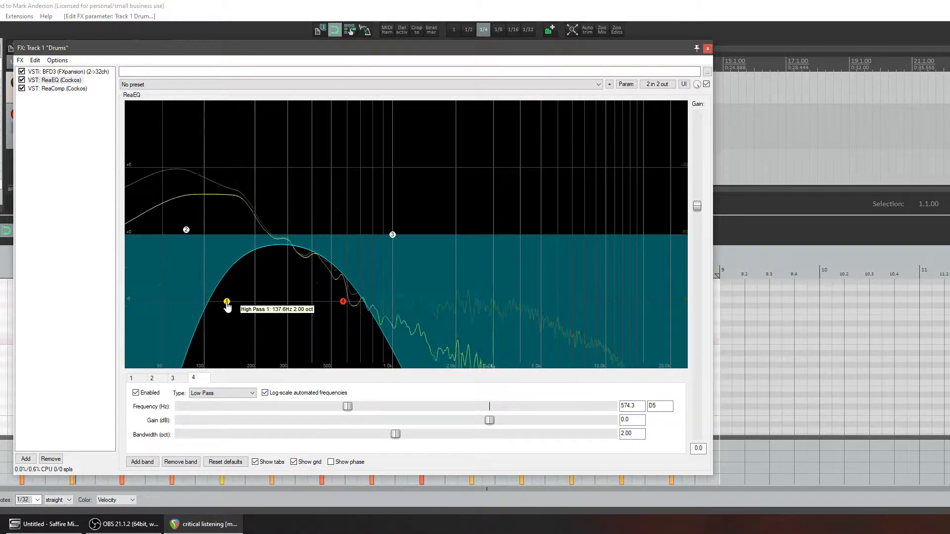
mouse_move(227, 307)
left_mouse_down()
mouse_move(106, 313)
mouse_move(230, 311)
left_mouse_up()
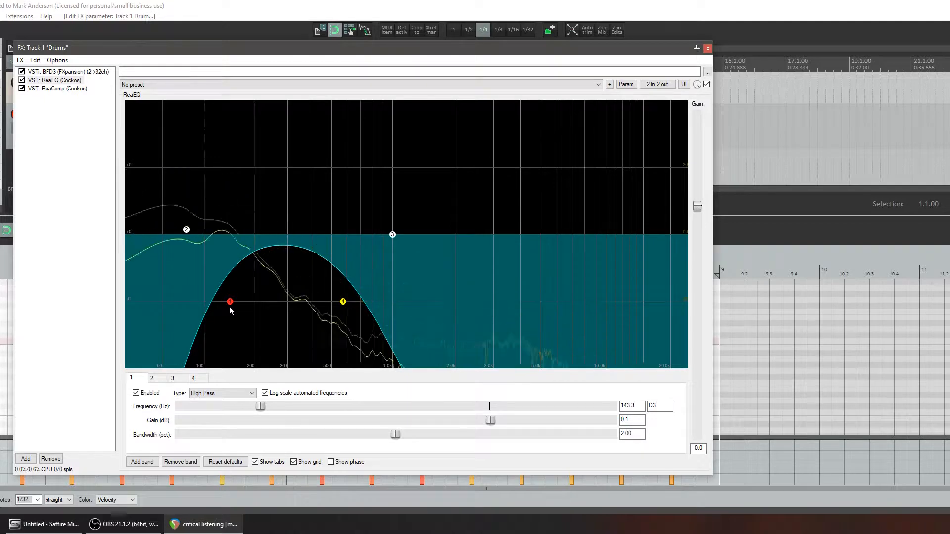
left_click_drag(343, 301, 363, 301)
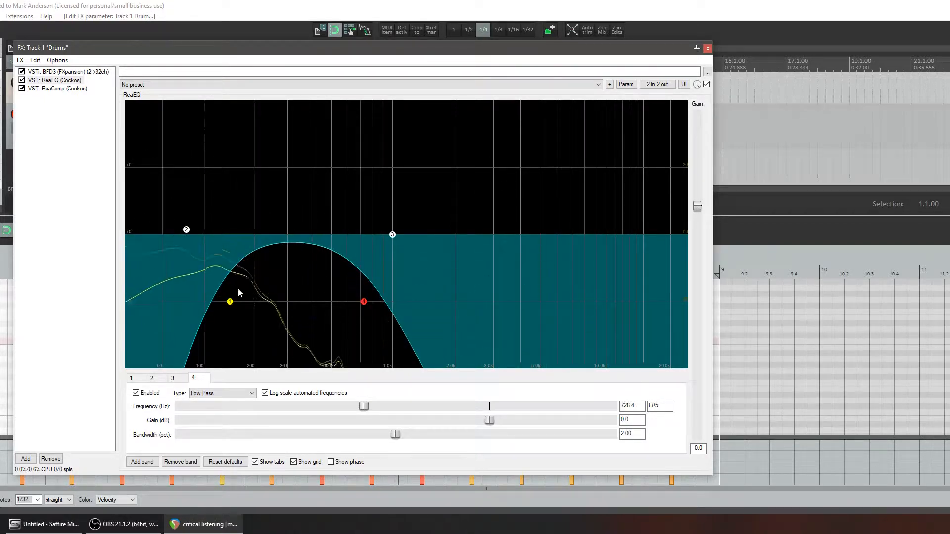
left_click_drag(232, 305, 236, 304)
Boost band 2 by about 6.7 dB at about 497 Hz, then lower it back near 0 dB
left_click_drag(186, 229, 334, 167)
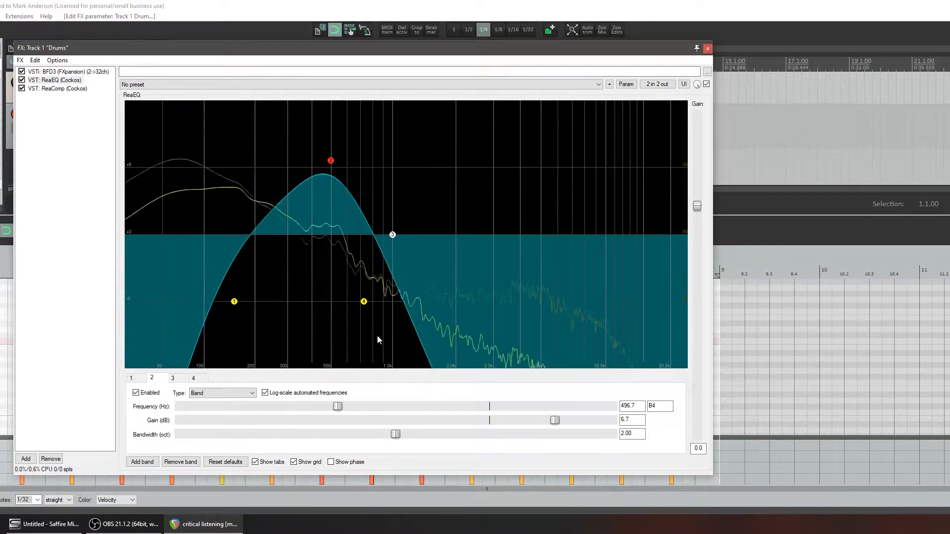
left_click_drag(332, 159, 325, 227)
Isolate the upper mids with the low pass at about 3989 Hz and sweep band 2 to about 10.1 dB at 3371 Hz
left_click_drag(362, 304, 519, 302)
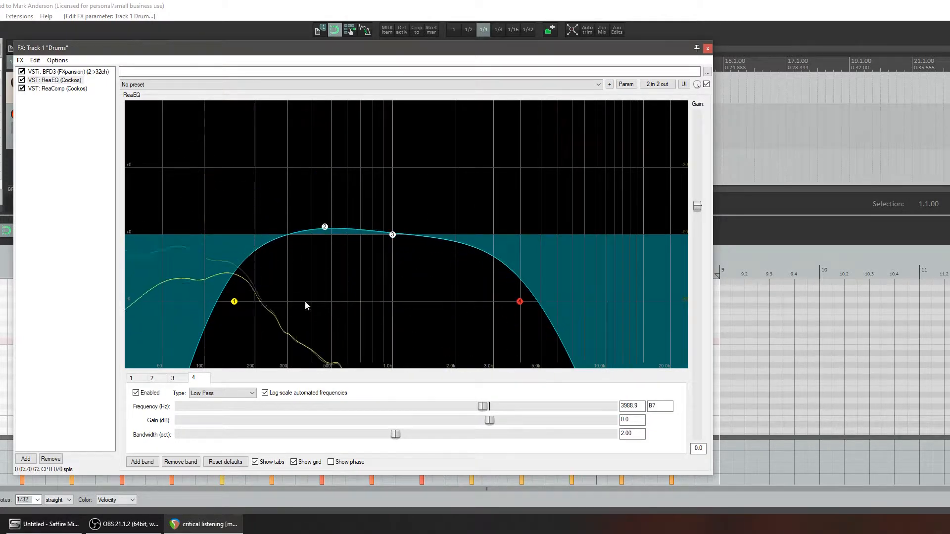
left_click_drag(232, 302, 354, 302)
left_click_drag(324, 227, 444, 129)
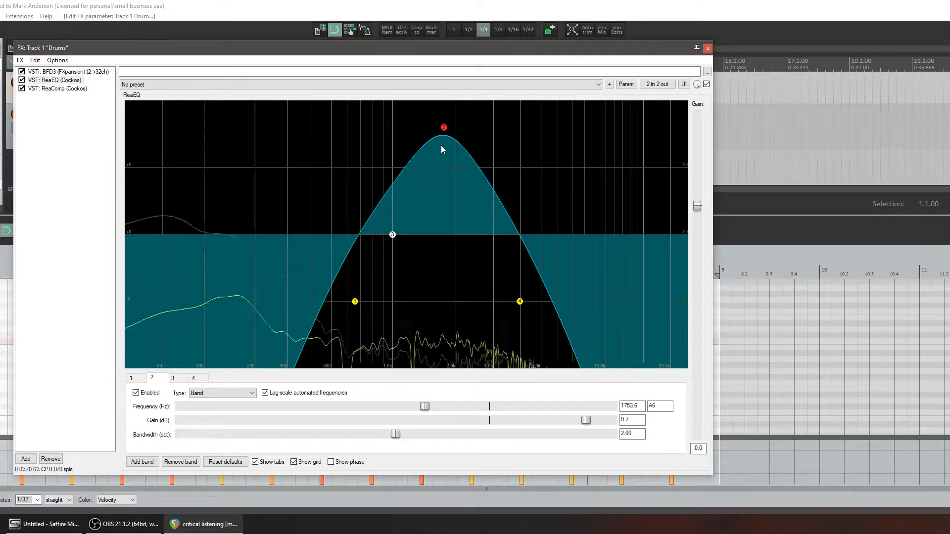
left_click_drag(443, 129, 495, 167)
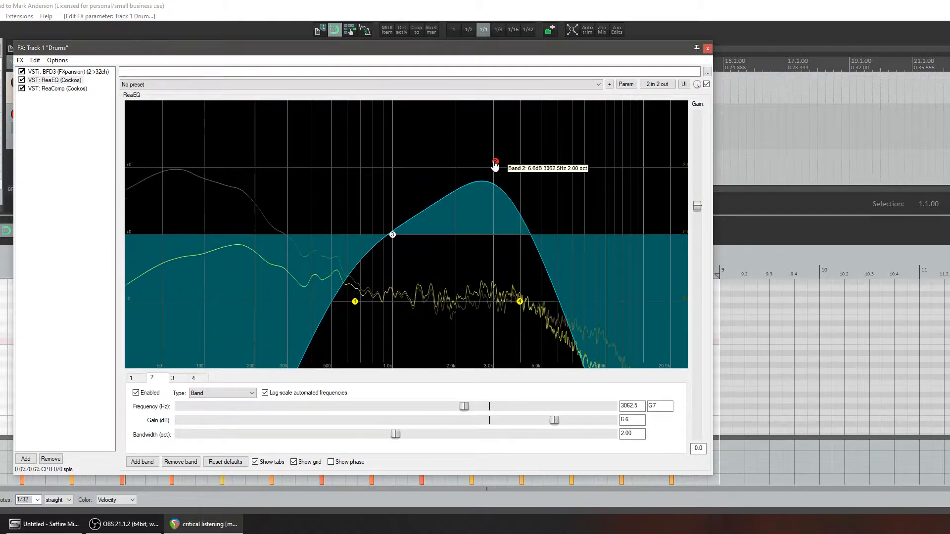
left_click_drag(495, 161, 504, 125)
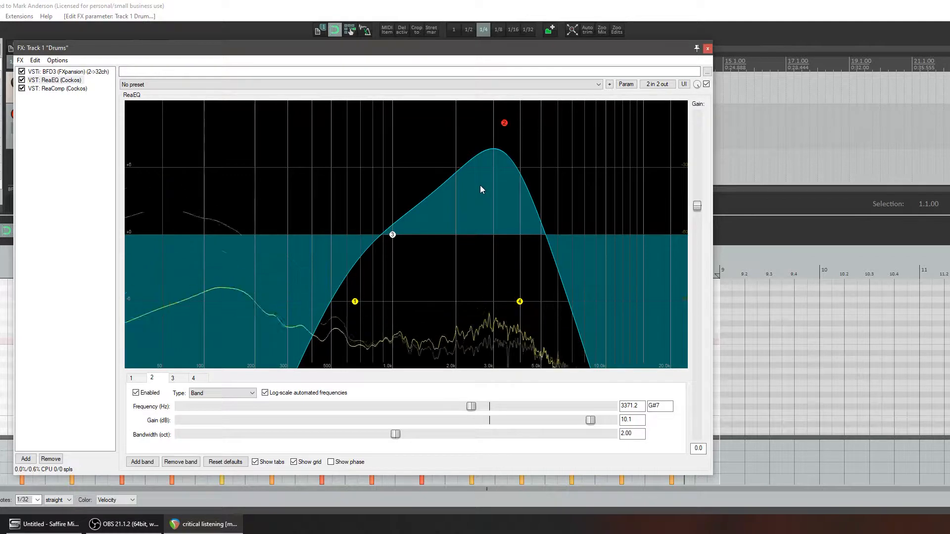
Toggle the ReaEQ bypass for comparison and reduce band 2 to about 0.4 dB at about 3063 Hz
left_click(706, 84)
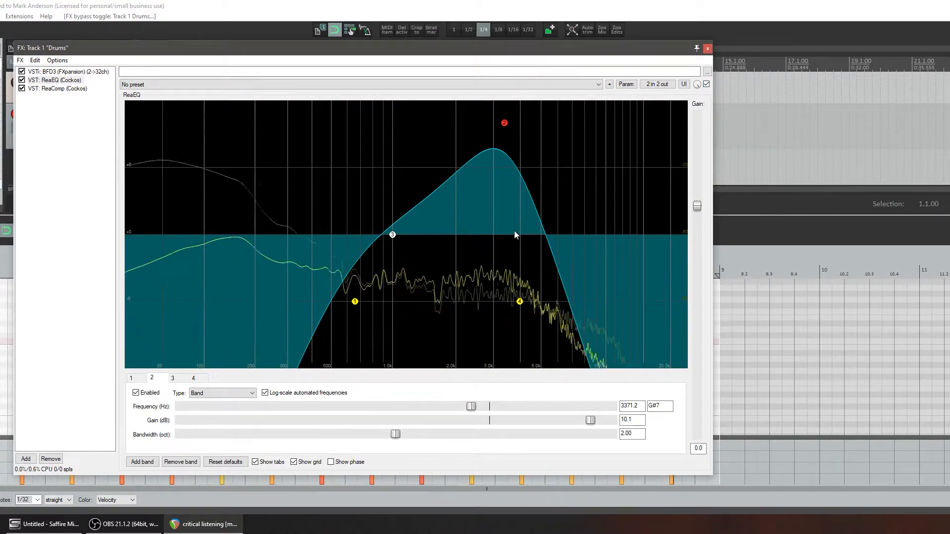
left_click_drag(504, 123, 499, 234)
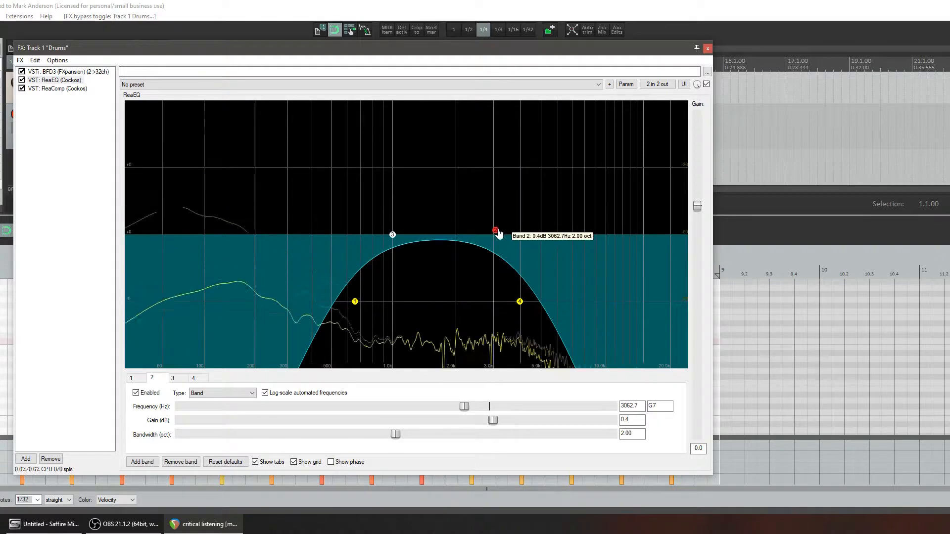
Return the high pass to the lowest frequencies and sweep the low pass to about 157 Hz and back up to about 6036 Hz
left_click_drag(354, 302, 126, 301)
left_click_drag(520, 302, 236, 306)
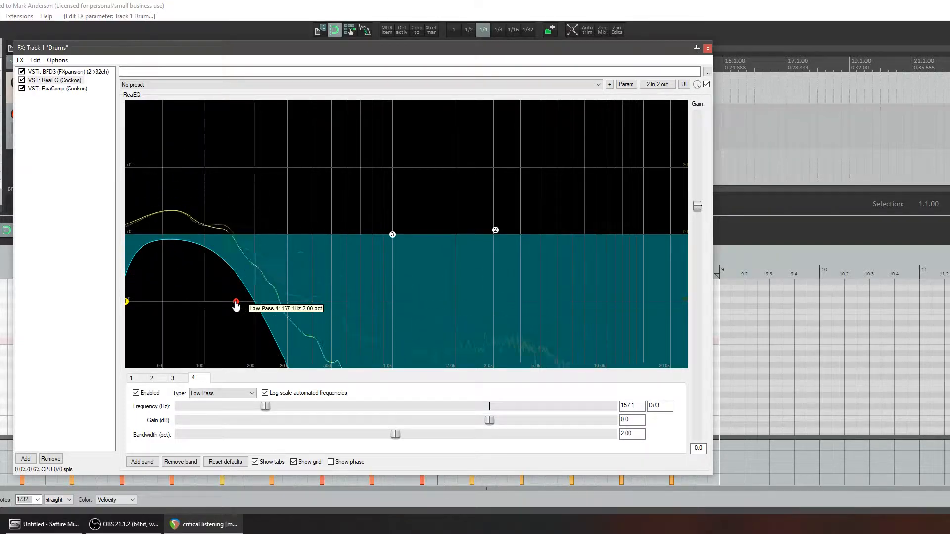
left_click_drag(236, 301, 558, 302)
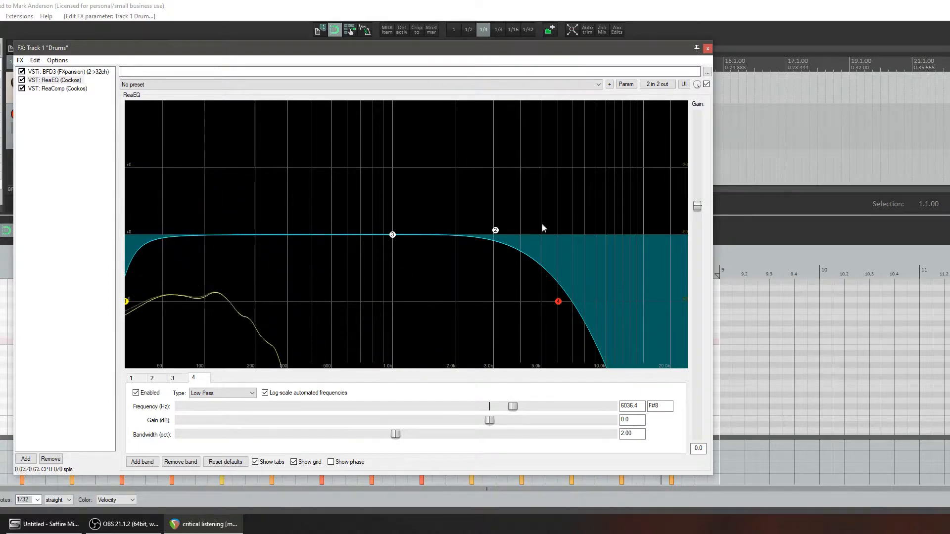
Isolate the highs with the low pass at about 18916 Hz and the high pass at about 2957 Hz
left_click_drag(560, 303, 666, 309)
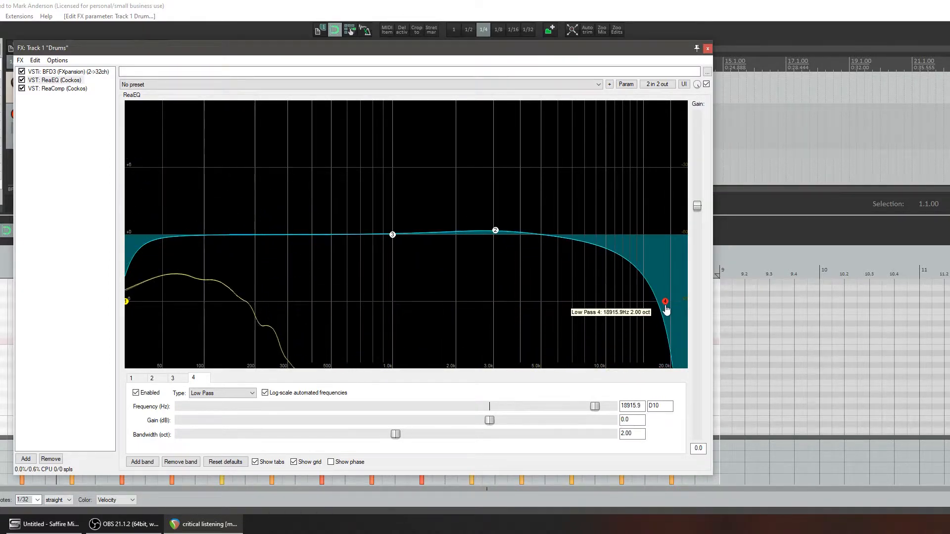
left_click(127, 302)
left_click_drag(128, 307, 491, 325)
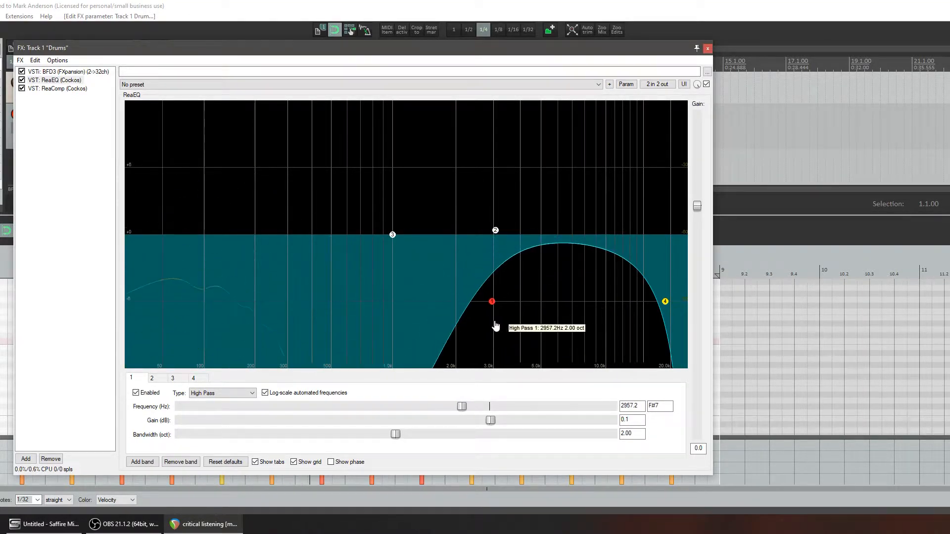
Sweep a band 2 boost of up to about 8.4 dB between 8011 and 10272 Hz, then reduce it to about 0.8 dB
left_click_drag(496, 230, 585, 174)
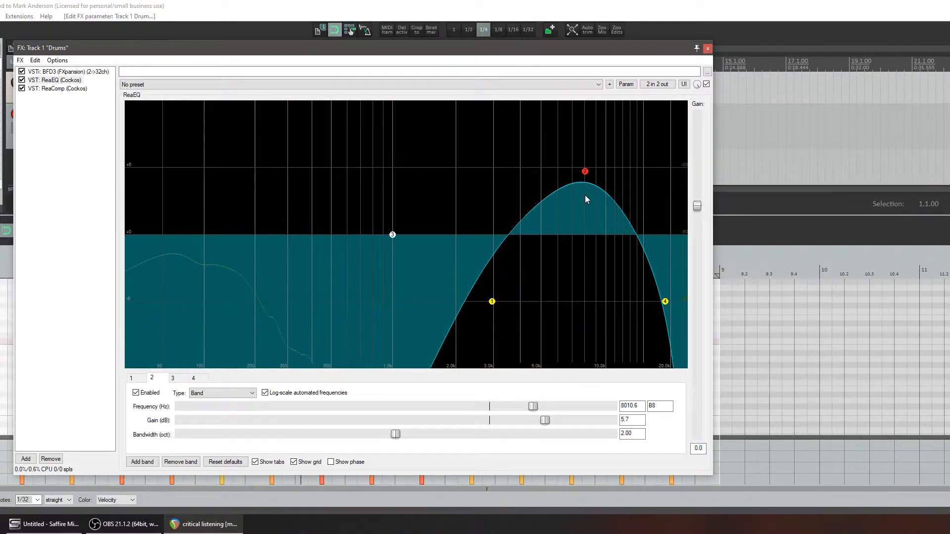
left_click_drag(585, 172, 611, 147)
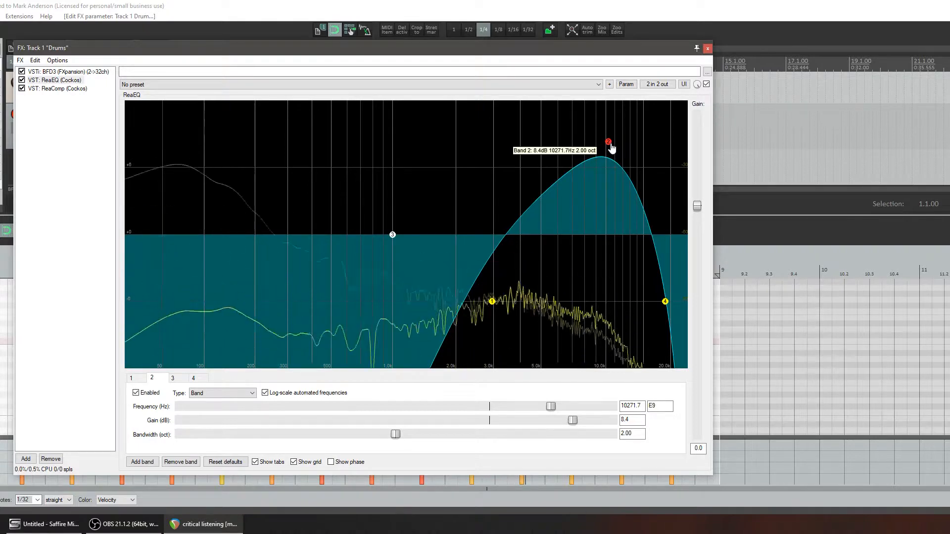
left_click_drag(612, 148, 602, 168)
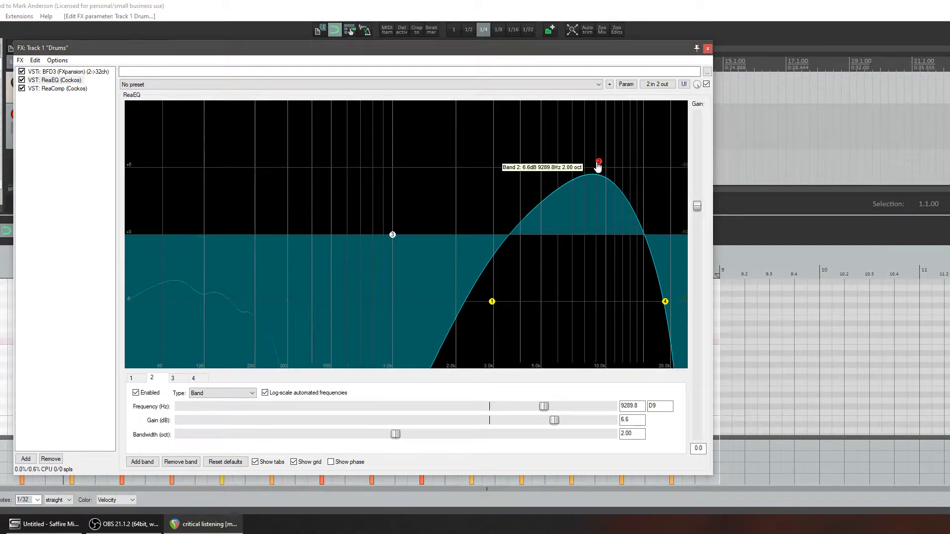
left_click_drag(599, 164, 586, 228)
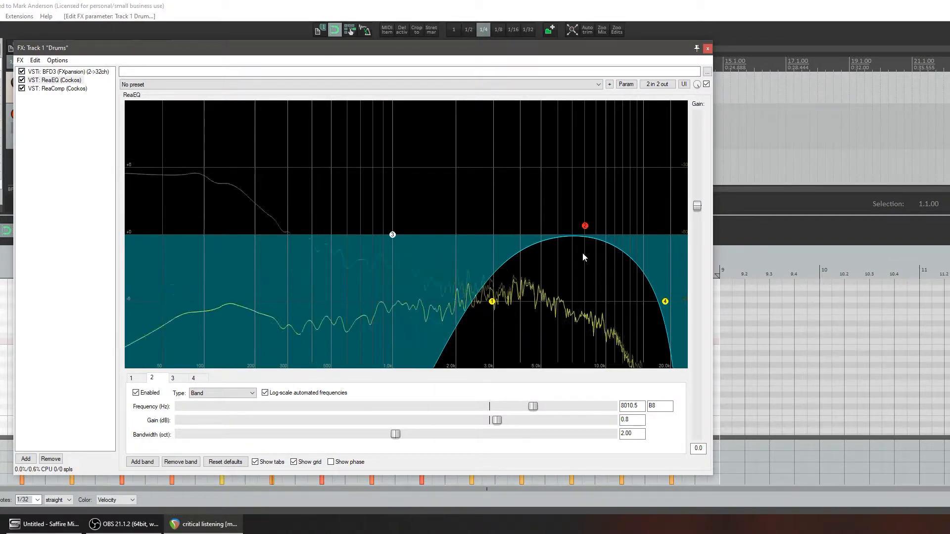
Bypass ReaEQ to compare with the unprocessed drums, reset it to the factory default, and re-enable it
left_click(706, 84)
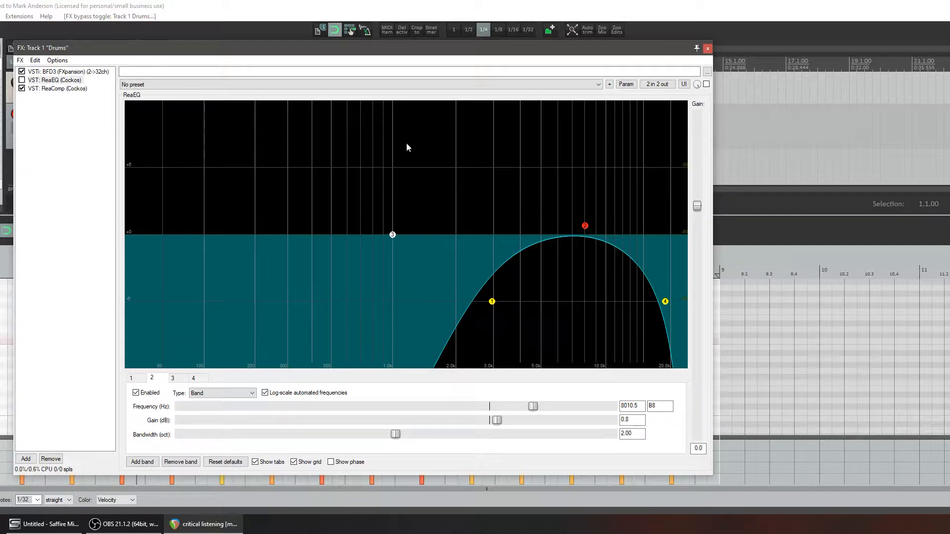
left_click(387, 88)
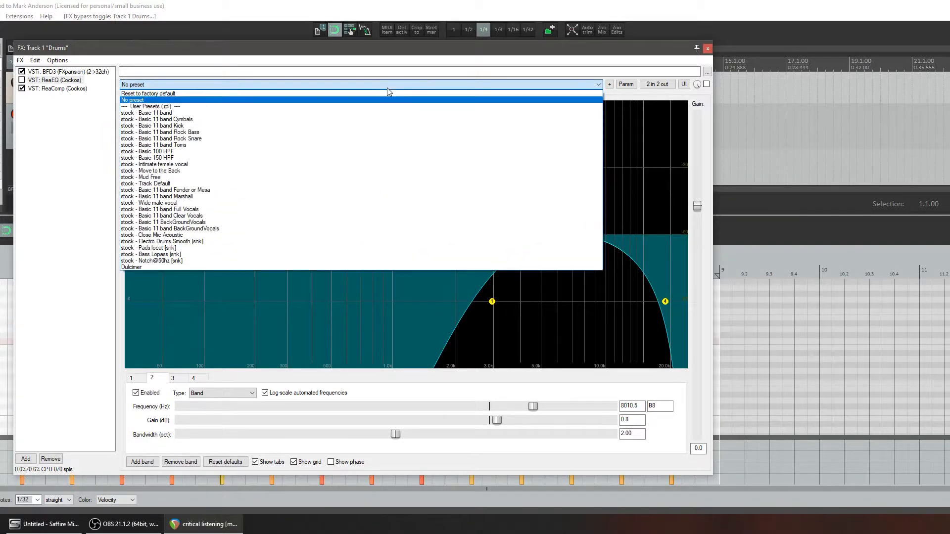
left_click(328, 97)
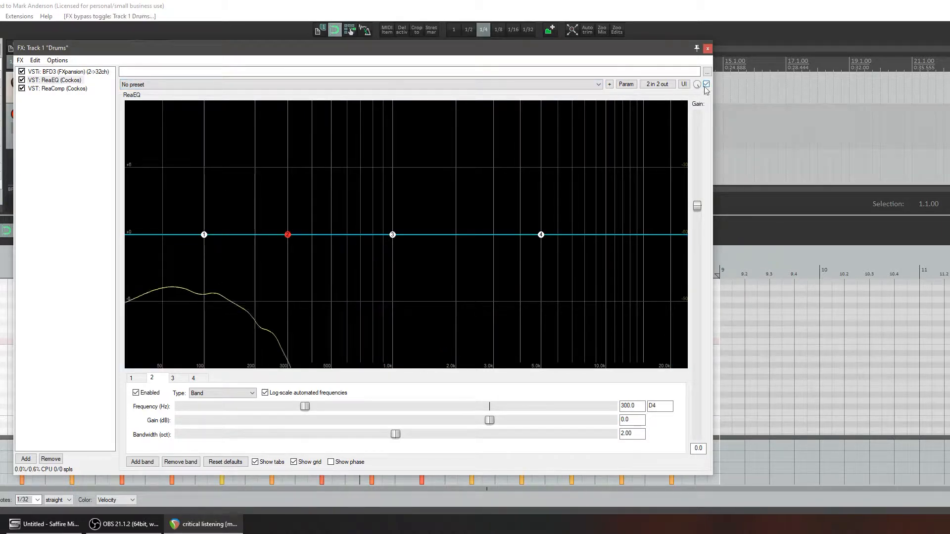
Sweep a band 2 boost of about 5 dB from about 89 Hz through 567 Hz, then flatten it to about 0.1 dB at 2156 Hz
left_click_drag(291, 237, 223, 172)
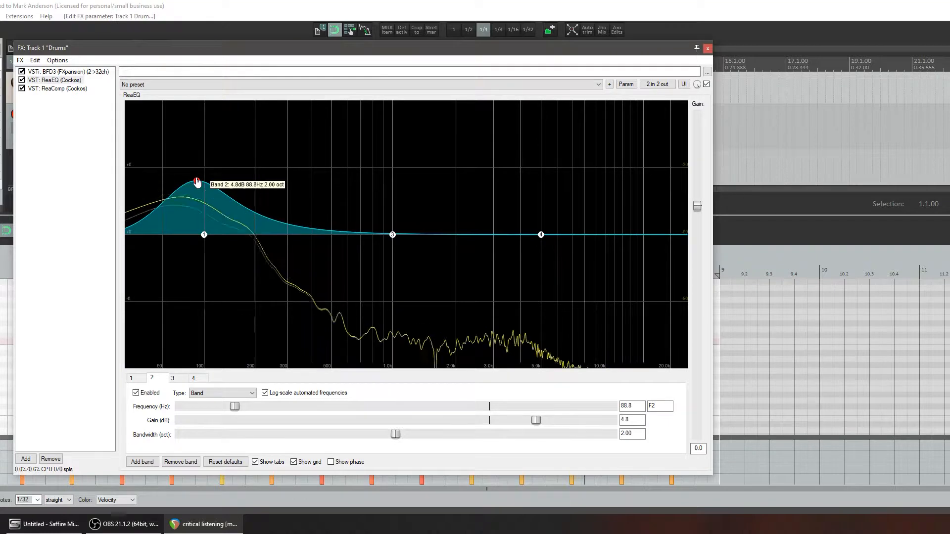
left_click_drag(199, 175, 343, 179)
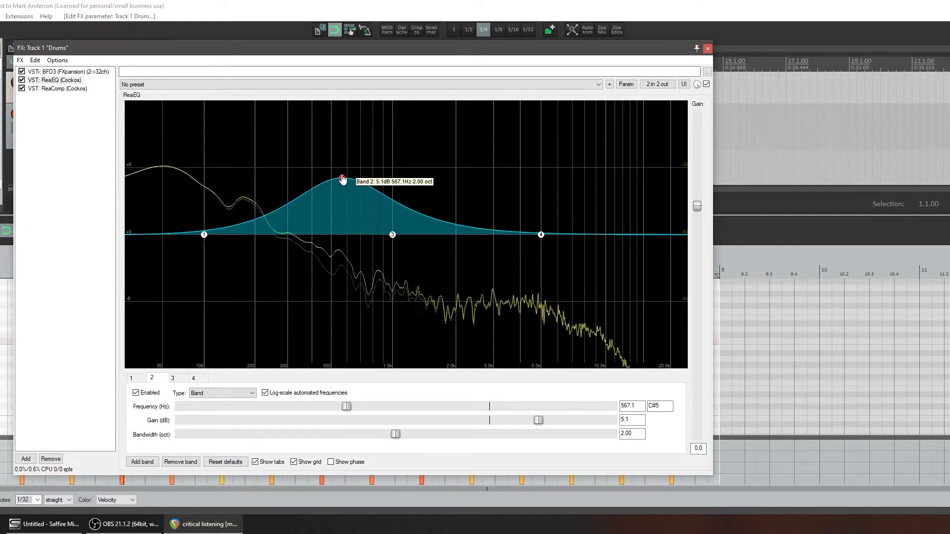
left_click_drag(345, 179, 464, 235)
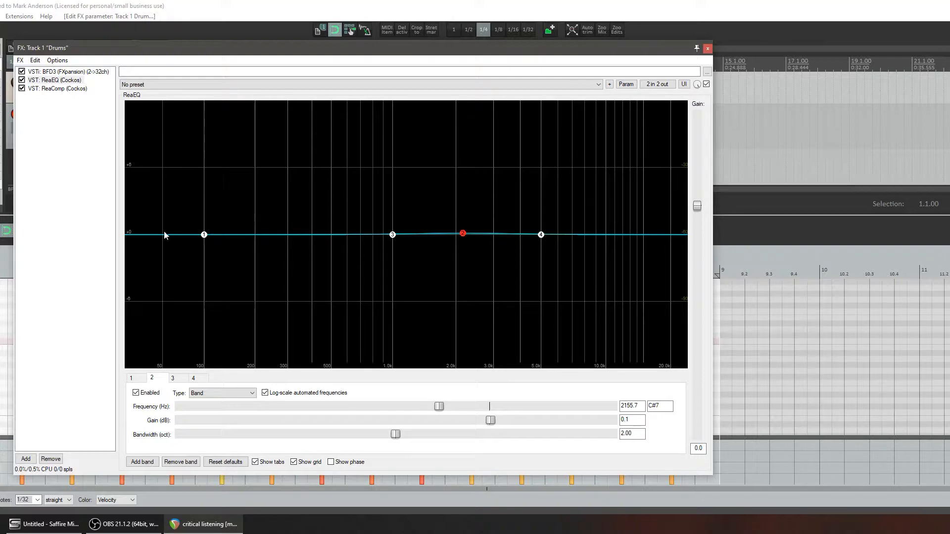
Solo only the snare in the BFD3 kit mixer and play the track with ReaEQ shown
left_click(74, 73)
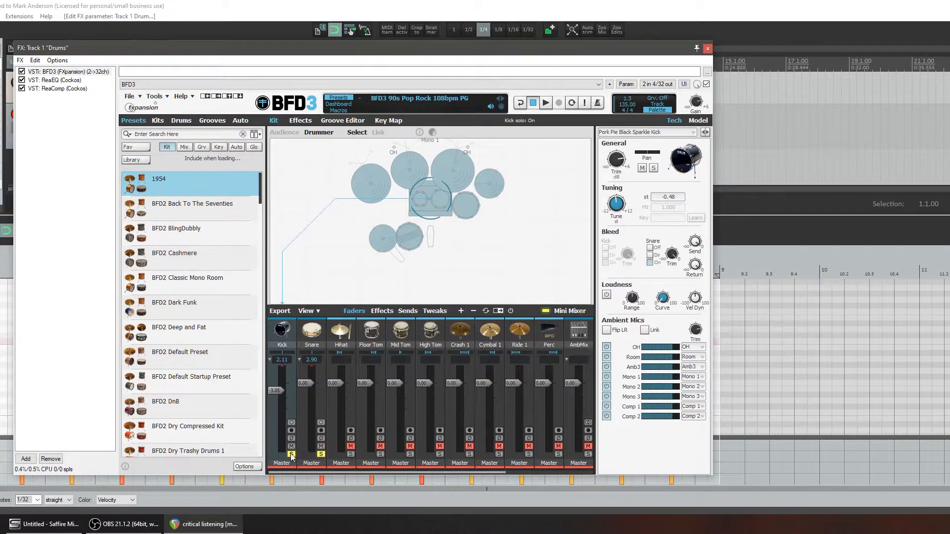
left_click(69, 81)
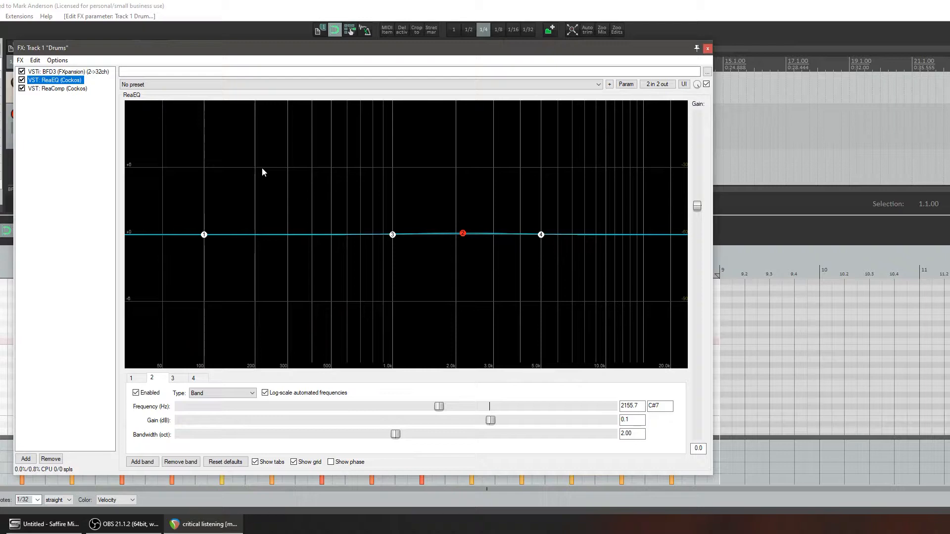
key("space")
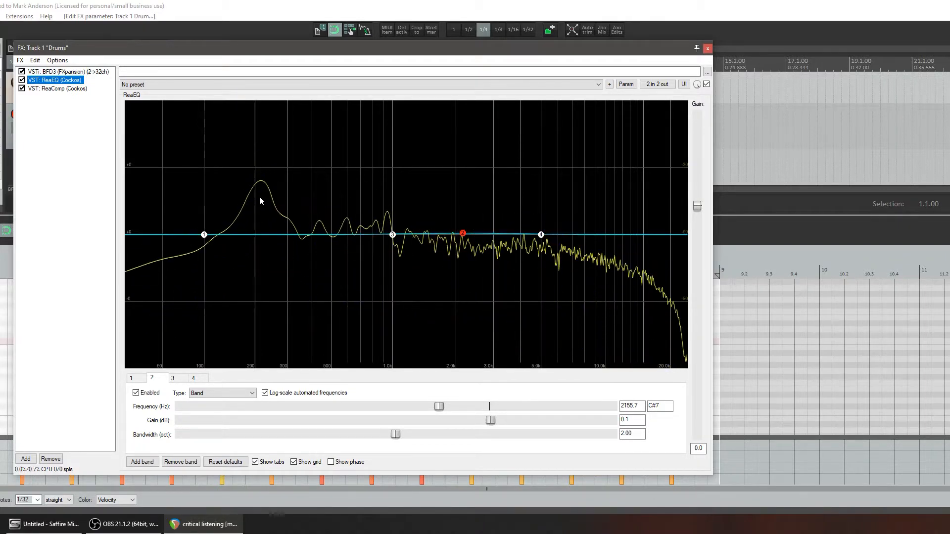
Isolate the snare's lows with fully cut shelves around 100 and 320 Hz, and audition a 5.6 dB band 3 boost at 257 Hz before reducing it
left_click_drag(204, 235, 197, 367)
left_click_drag(541, 238, 283, 413)
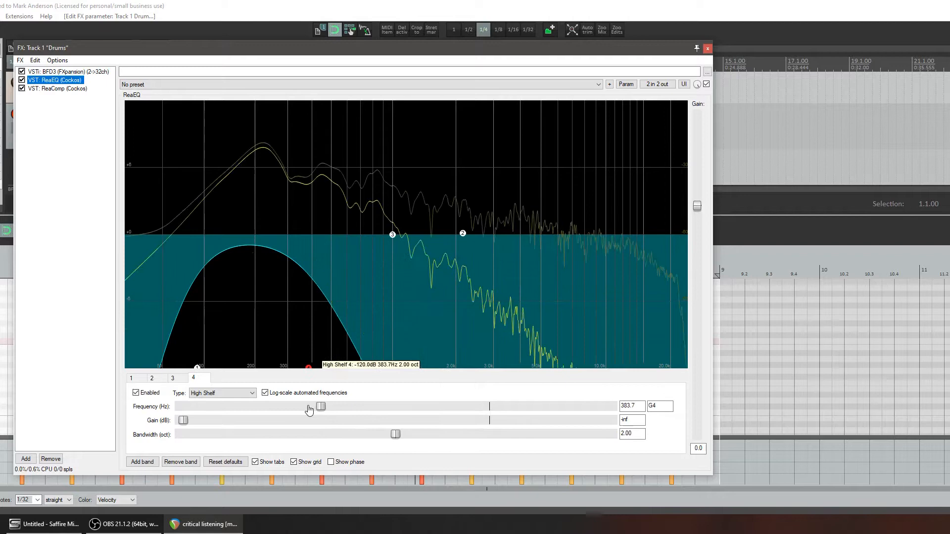
left_click_drag(392, 234, 276, 176)
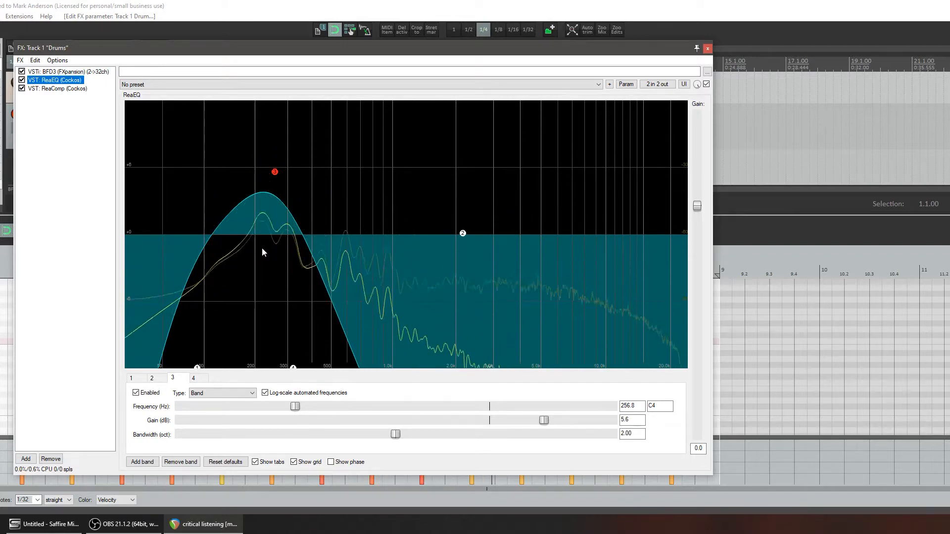
left_click_drag(272, 173, 299, 232)
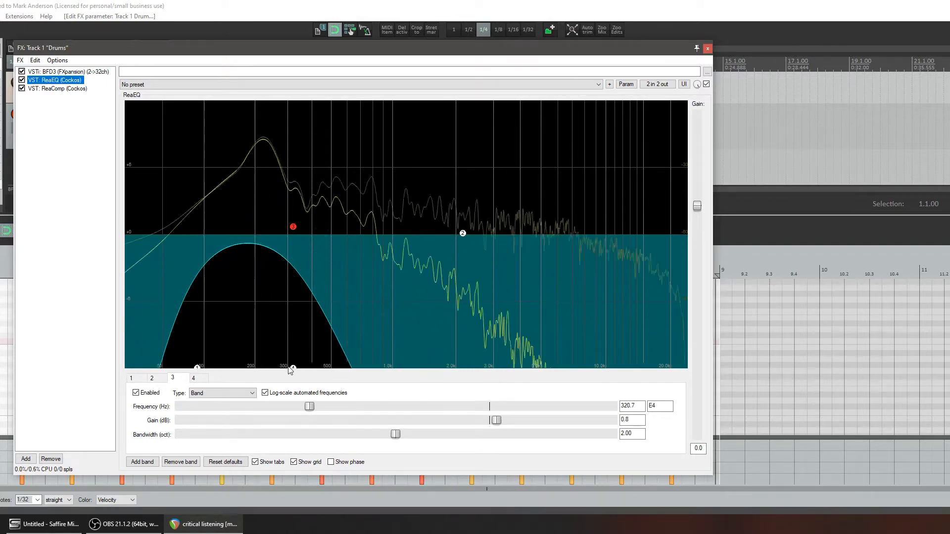
Isolate the snare's low mids with shelves at about 320 and 1357 Hz, and audition a 4.3 dB band 2 boost at 843 Hz before reducing it
left_click_drag(288, 371, 424, 376)
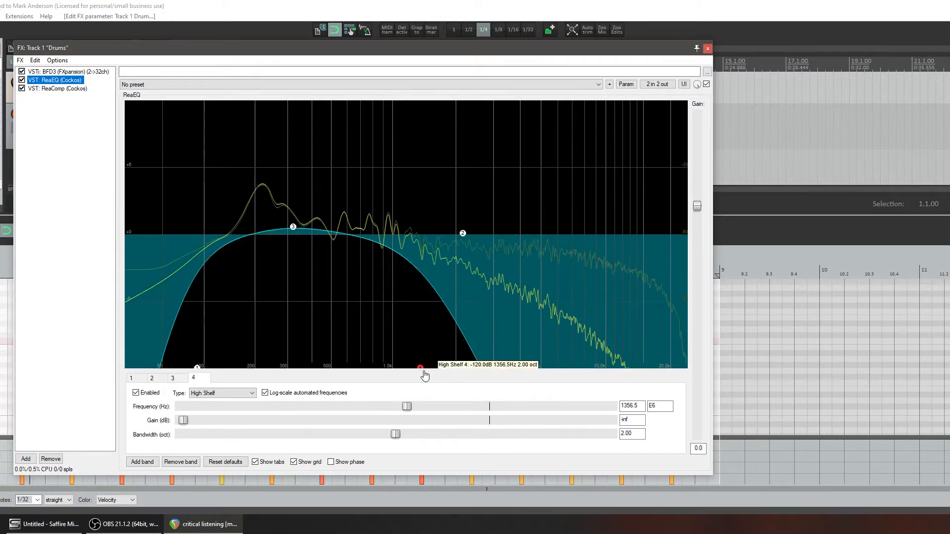
left_click_drag(197, 368, 299, 372)
left_click_drag(462, 233, 379, 193)
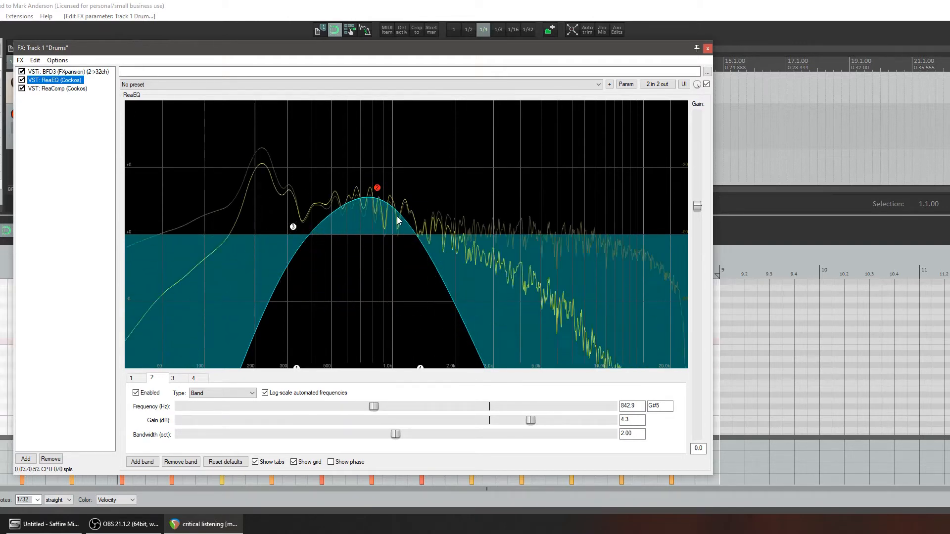
mouse_move(378, 193)
left_click_drag(379, 193, 374, 235)
Isolate the snare's upper mids with shelves at about 1276 and 6496 Hz, and sweep a 4 to 5 dB band 2 boost from 2830 to 5136 Hz
left_click_drag(421, 370, 565, 369)
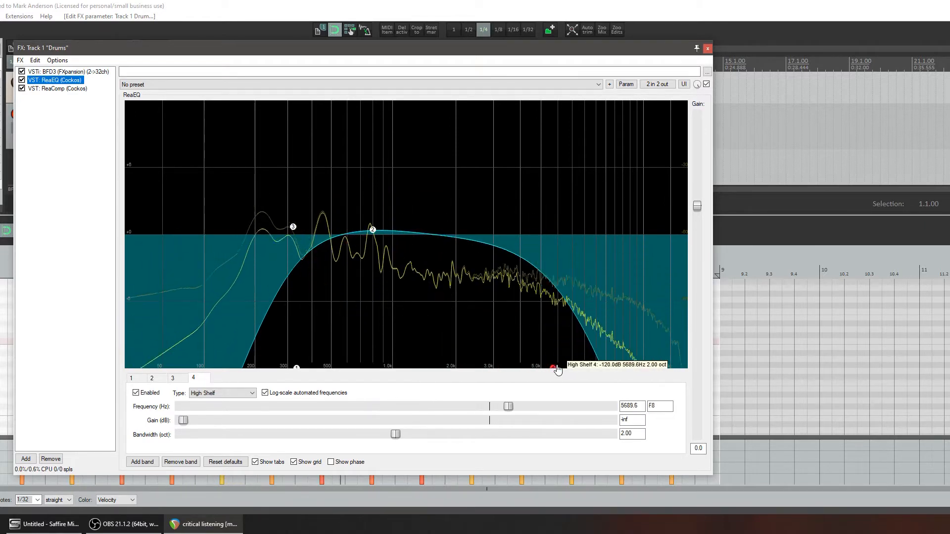
left_click_drag(296, 369, 415, 368)
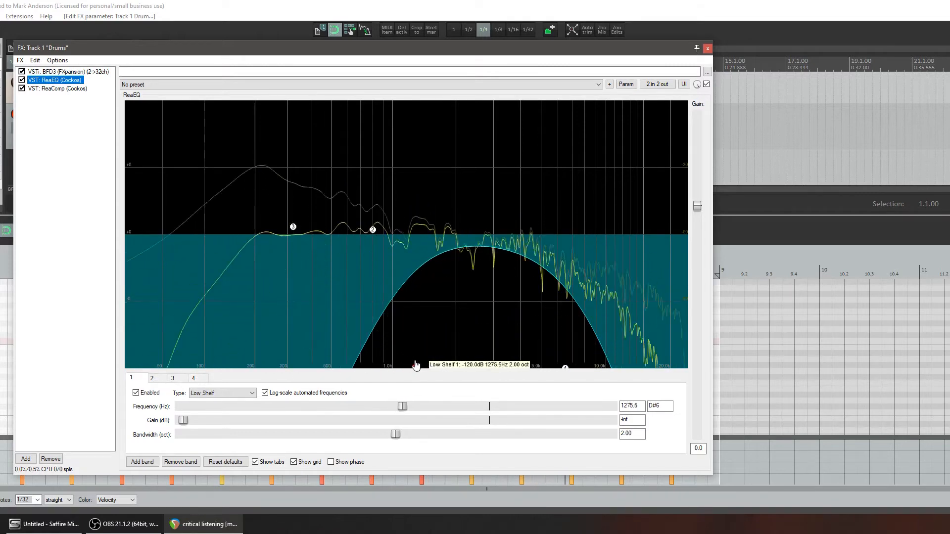
left_click(375, 230)
left_click_drag(388, 230, 492, 192)
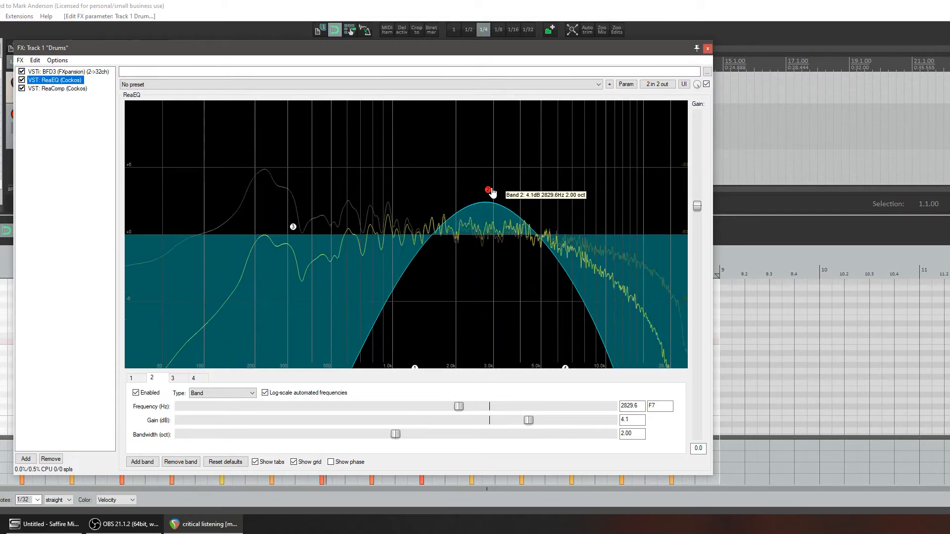
left_click_drag(492, 193, 547, 183)
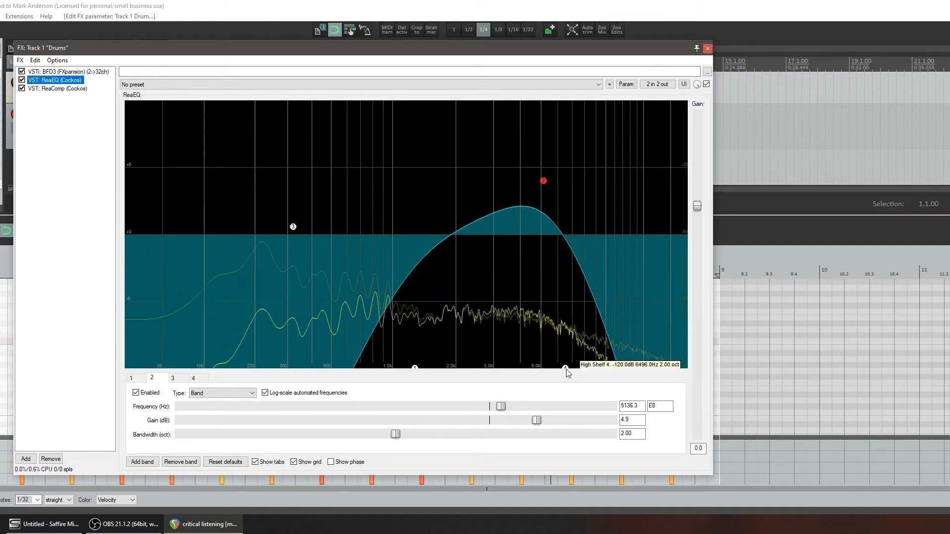
Isolate the snare's highs with shelves at about 3 kHz and 18701 Hz, and boost band 2 by about 5.5 dB at 12767 Hz
left_click_drag(566, 369, 651, 370)
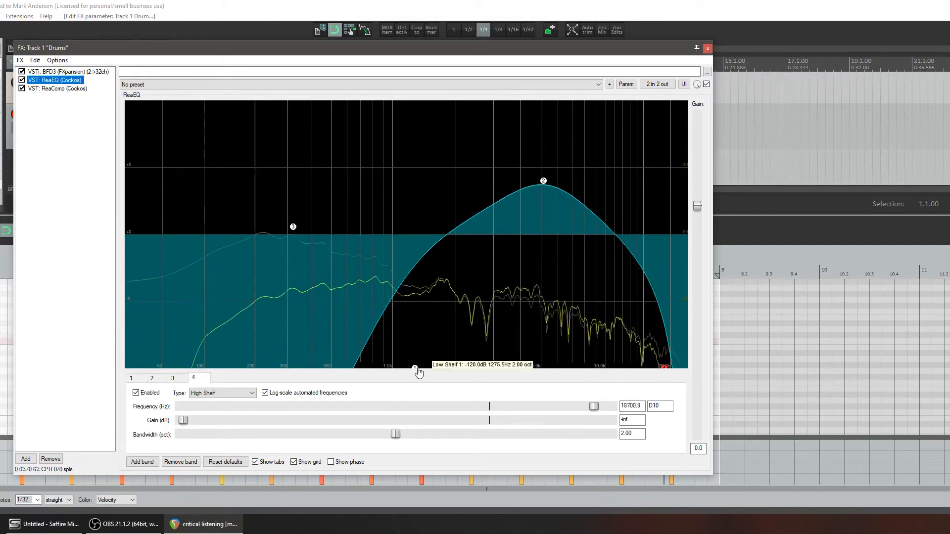
left_click_drag(415, 369, 497, 367)
left_click_drag(549, 189, 630, 178)
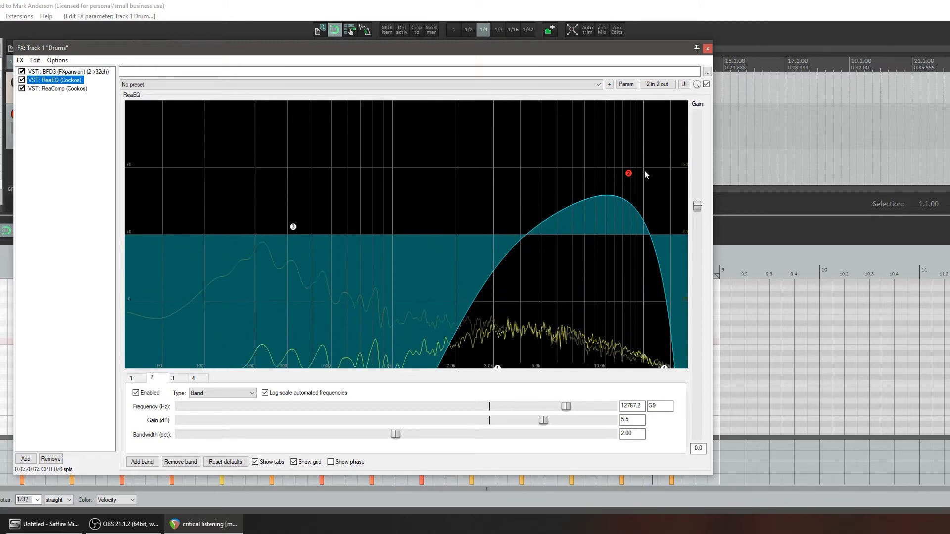
Reset ReaEQ to the factory default and move band 2 to about 1918 Hz at 0 dB
left_click(380, 85)
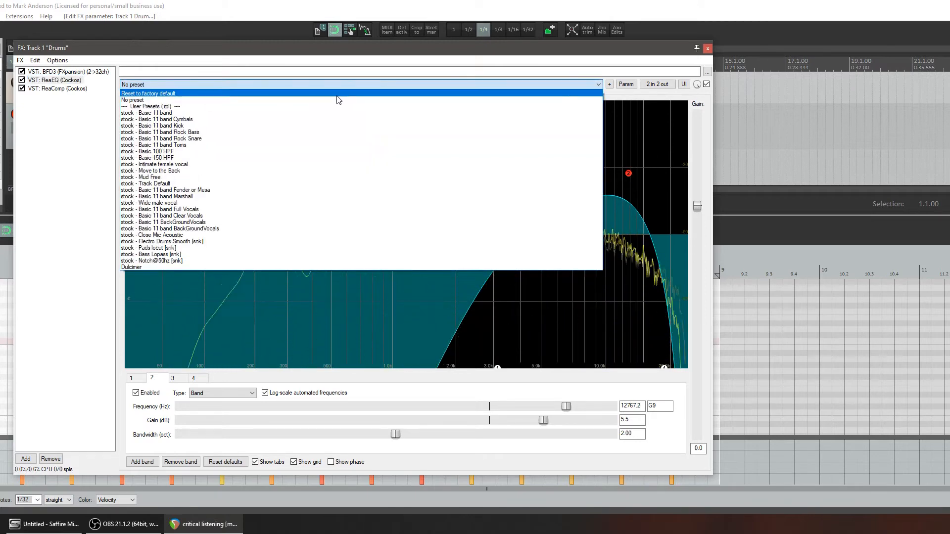
left_click(337, 94)
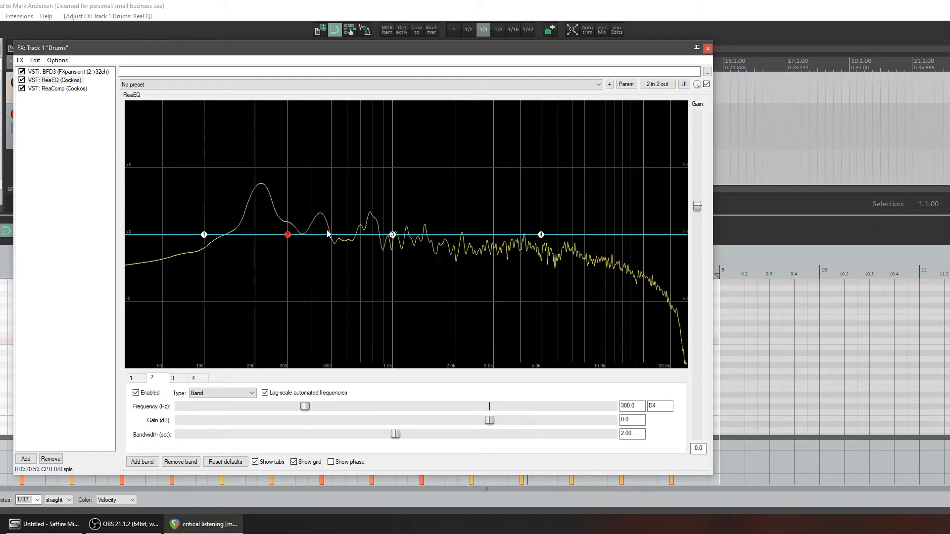
left_click_drag(288, 234, 450, 241)
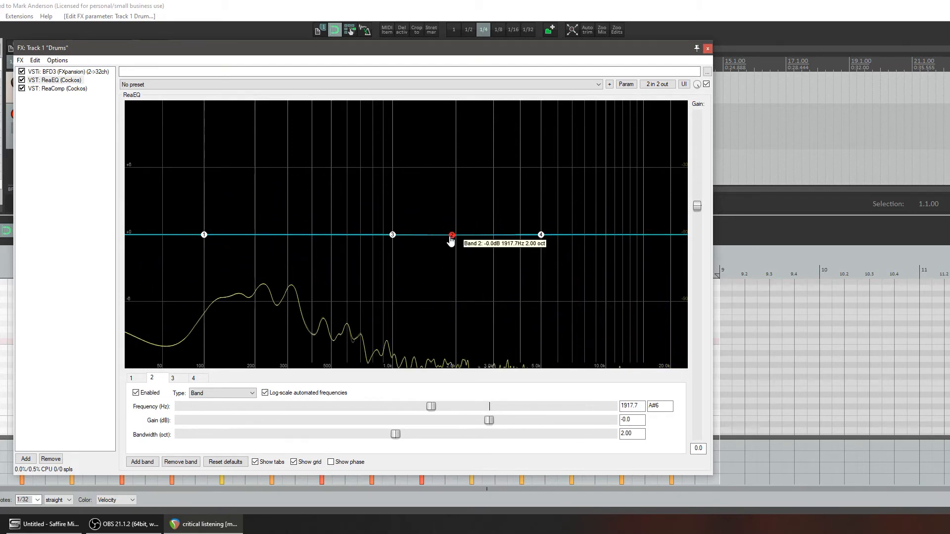